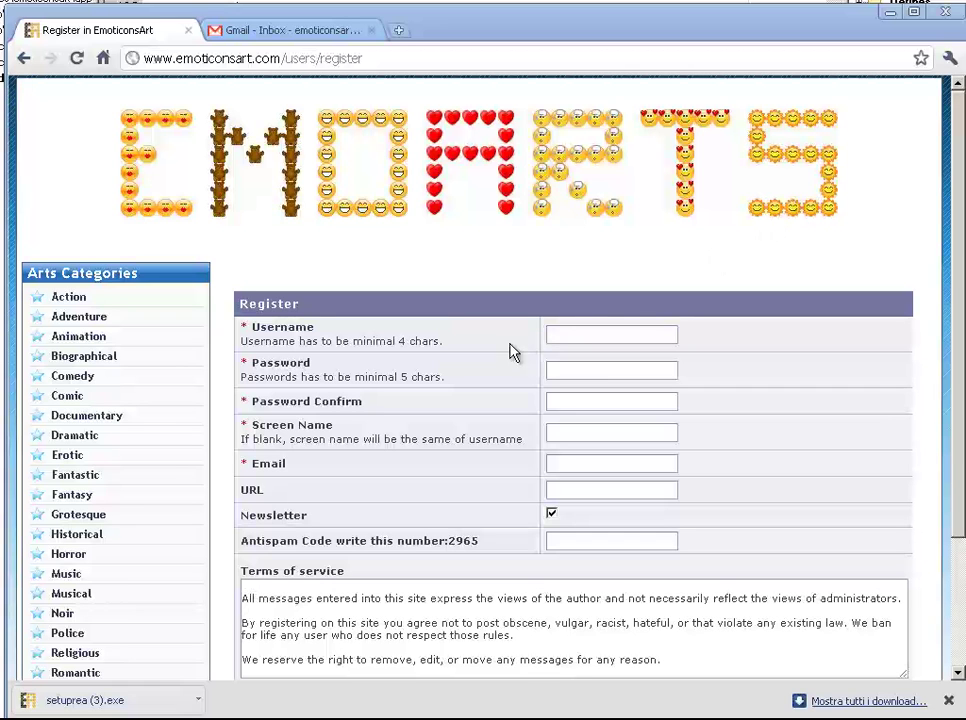
Look over the first registration form, then close it and return to the editor.
left_click(569, 332)
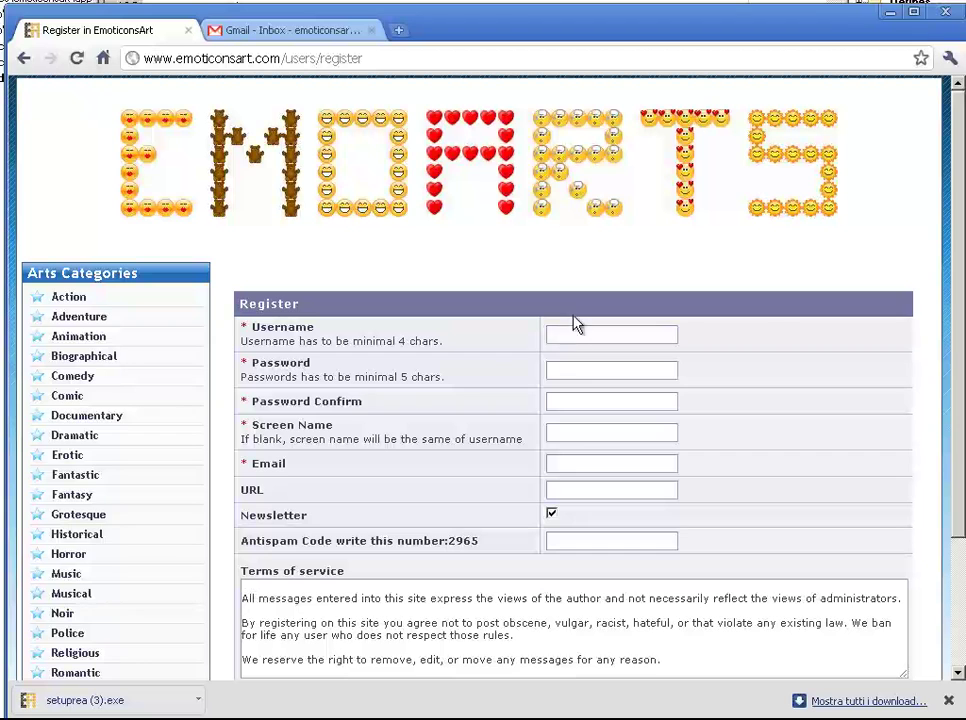
scroll(395, 416, "down", 3)
scroll(403, 416, "up", 3)
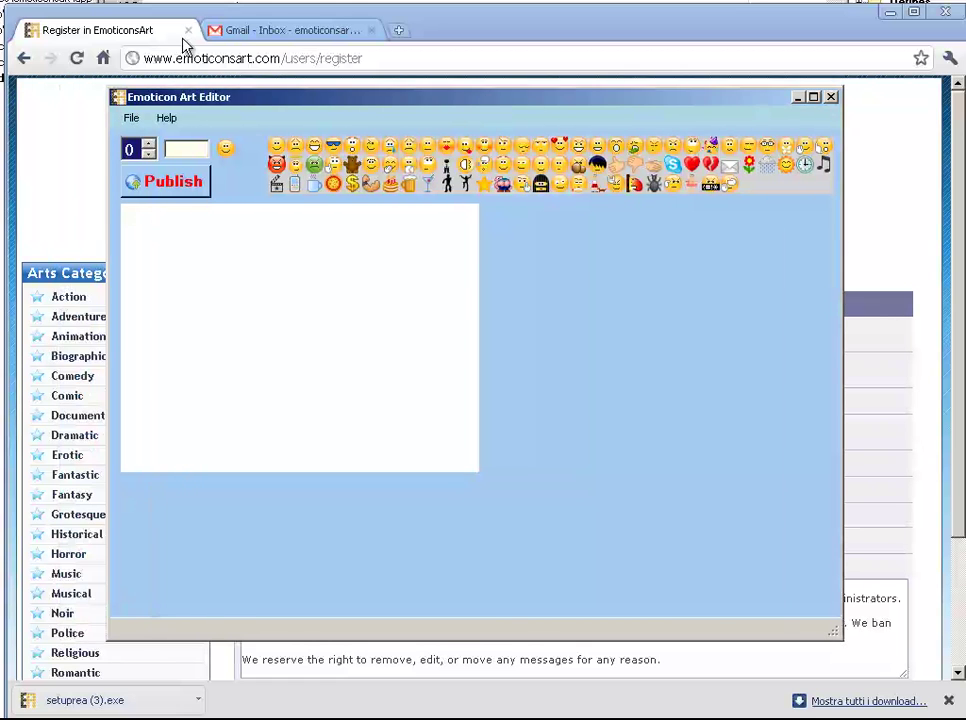
left_click(188, 31)
key("alt+Tab")
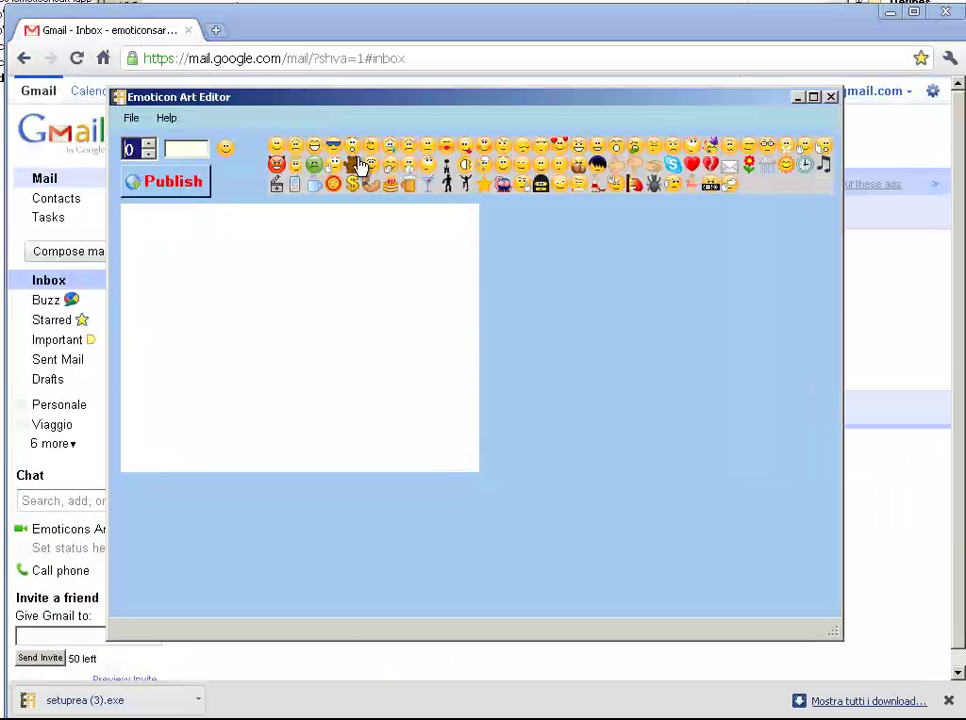
Go from the editor's Help > About to the site, then open Register from Login.
left_click(168, 118)
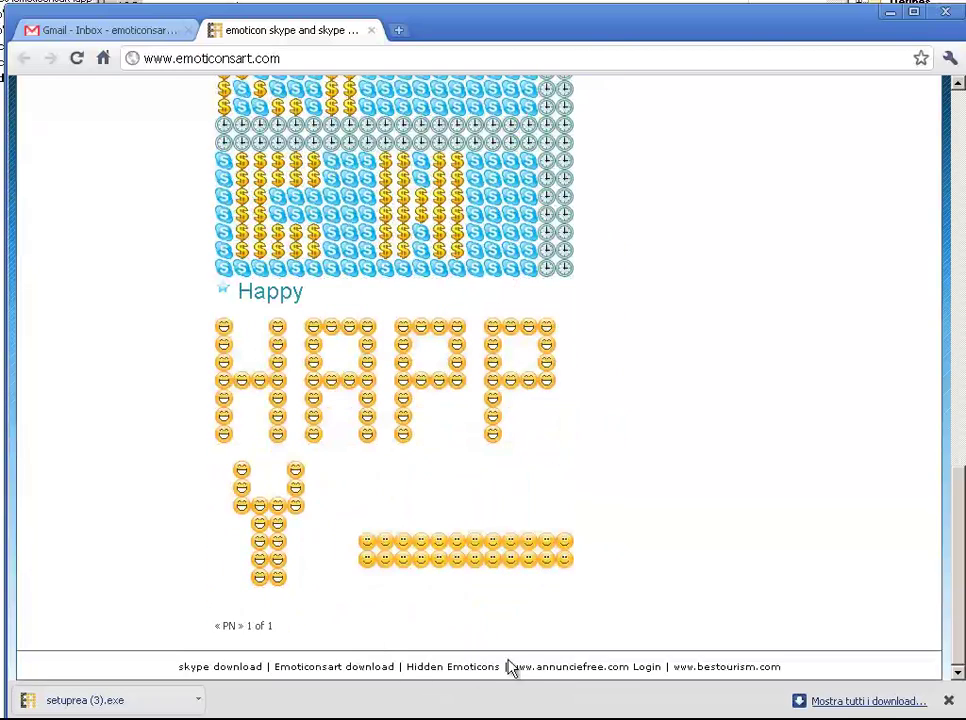
left_click(655, 668)
left_click(394, 364)
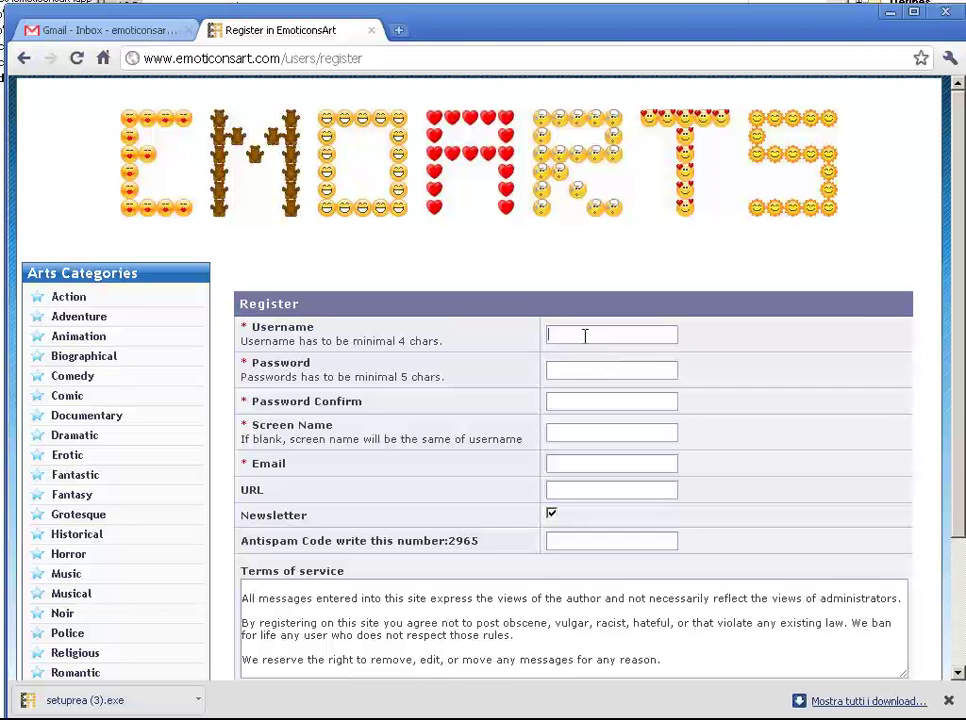
Fill in the username, password and confirmation, screen name, e-mail, URL and antispam code.
type("emoticons")
type("***")
type("*****")
key("Tab")
type("********")
key("Tab")
type("emoticonsar")
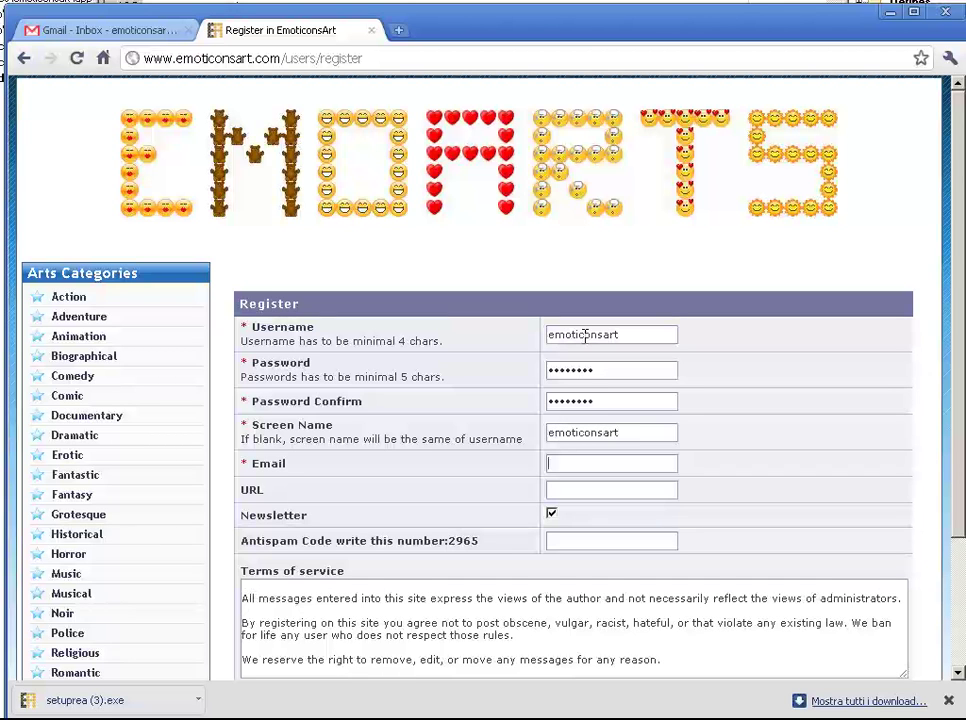
key("Tab")
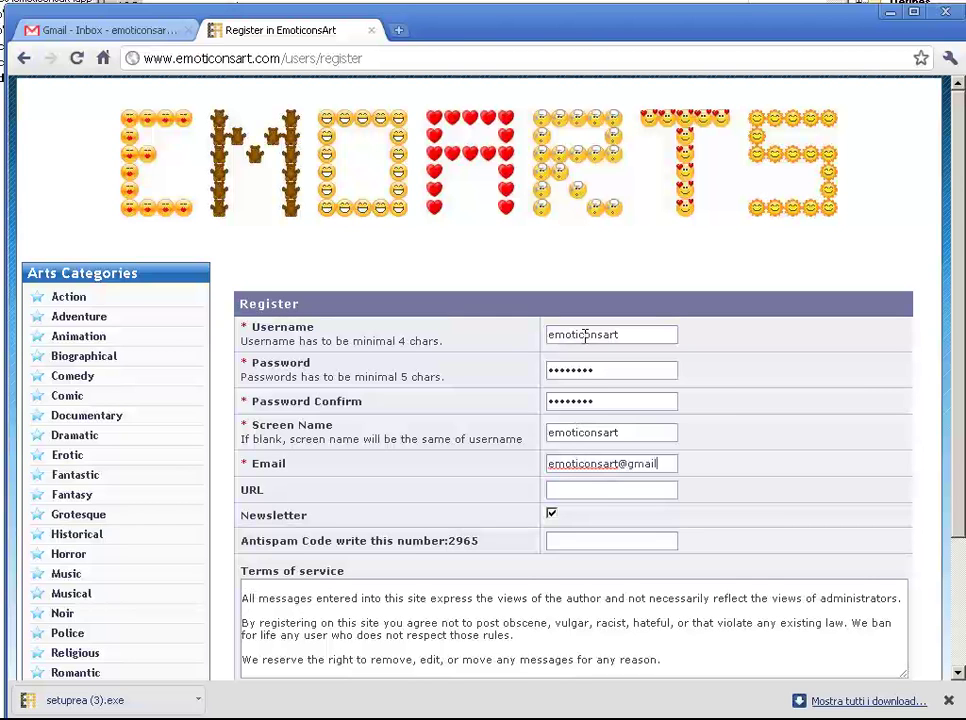
key("Tab")
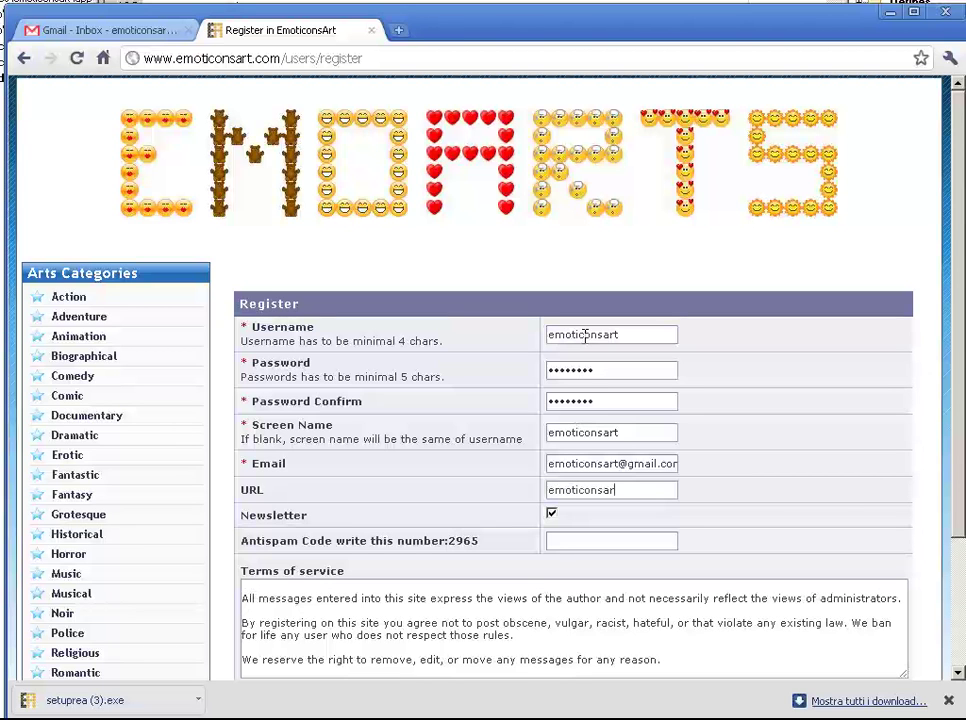
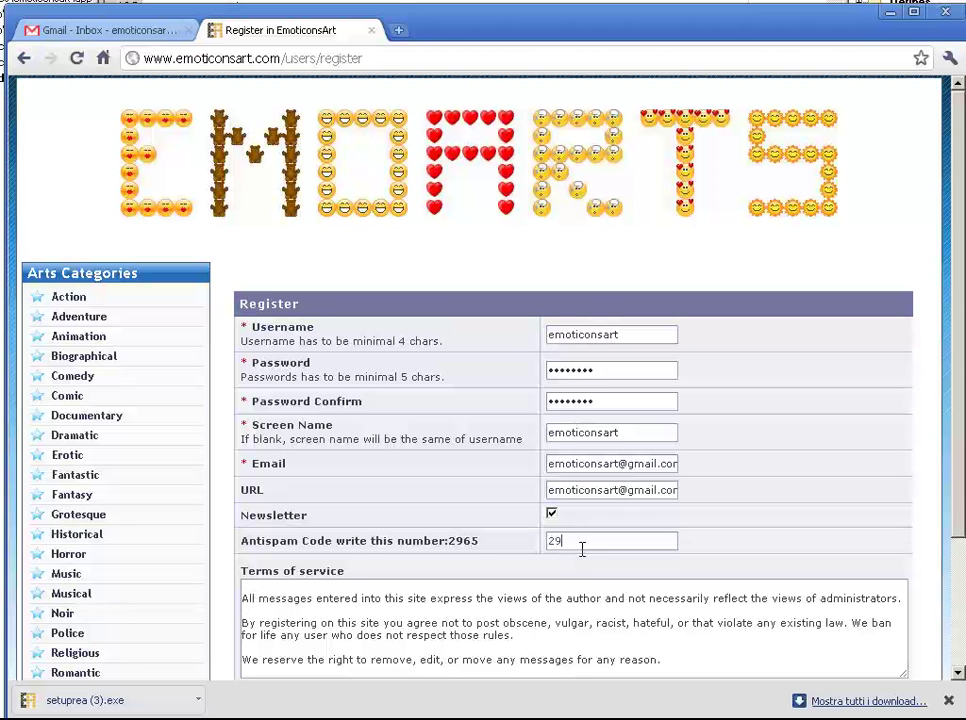
type("65")
scroll(512, 488, "down", 3)
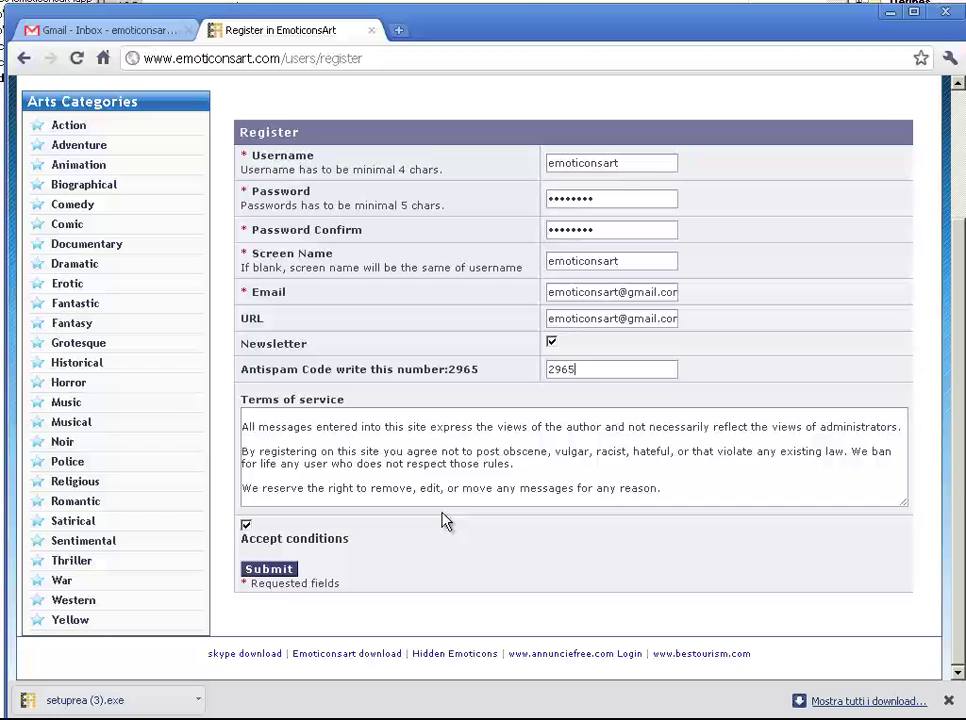
Submit the form and activate the account from Gmail's 'Complete your registration' email.
left_click(293, 576)
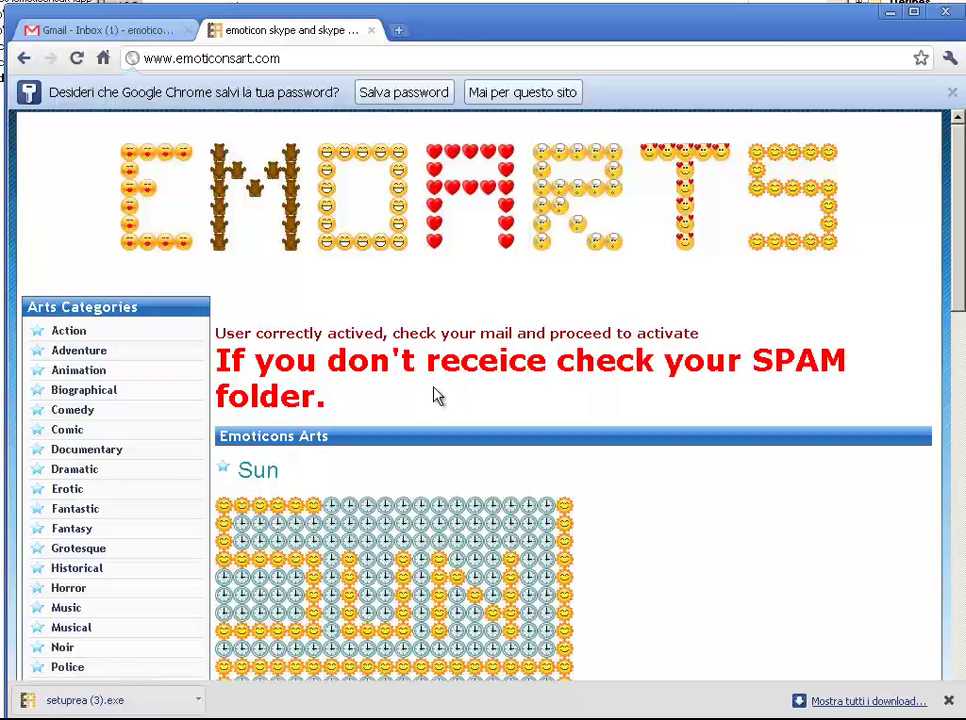
left_click(147, 38)
left_click(480, 244)
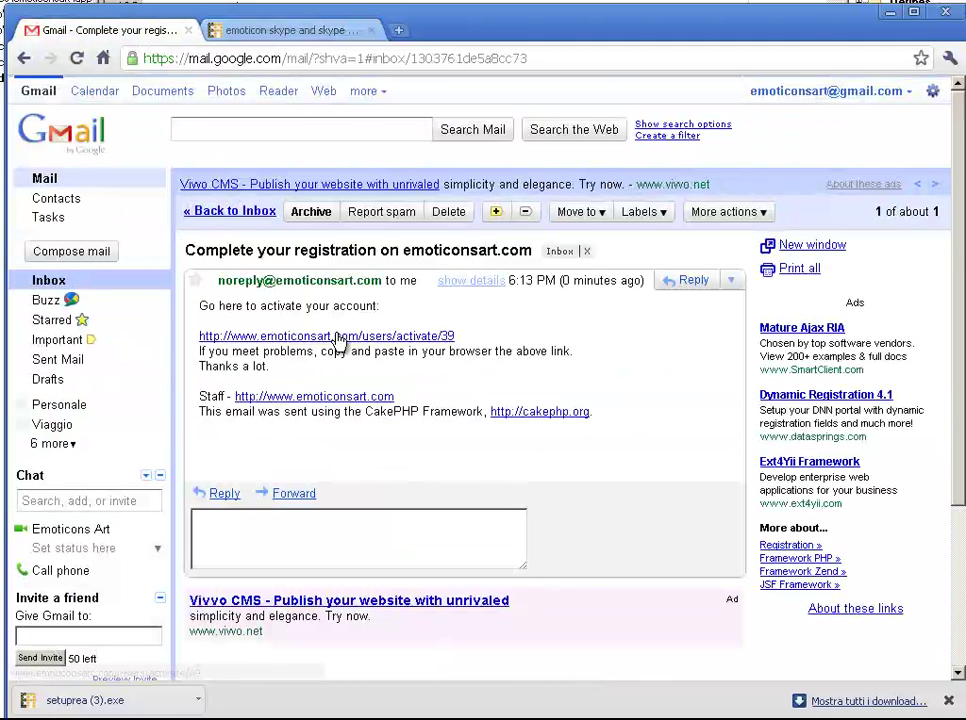
left_click(338, 338)
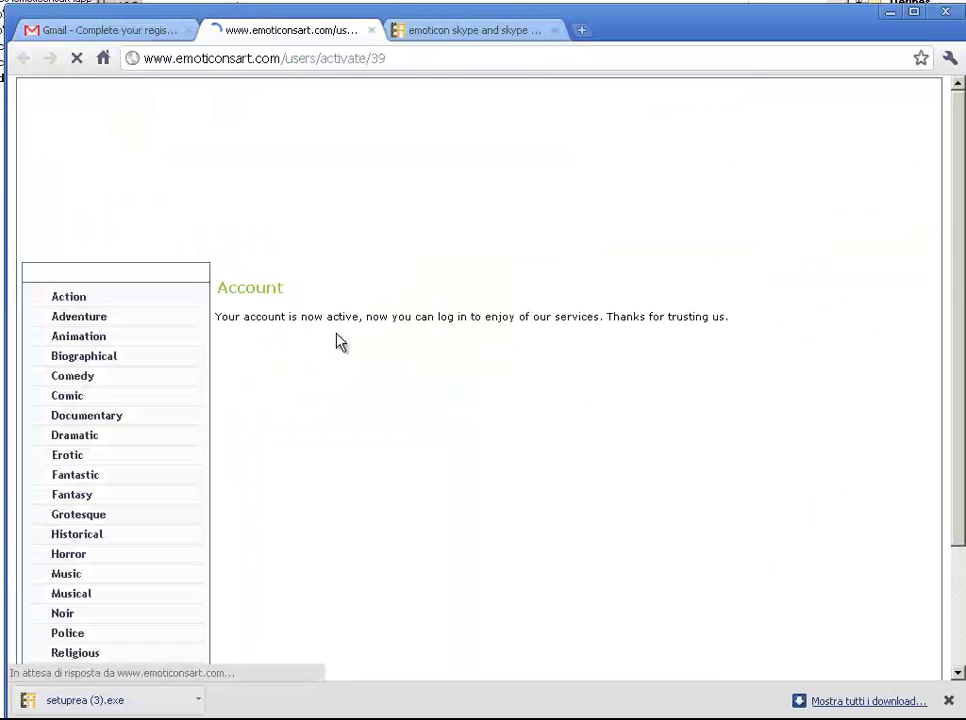
Create a new art with 10 emoticons per row and 5 per column.
left_click_drag(298, 317, 727, 317)
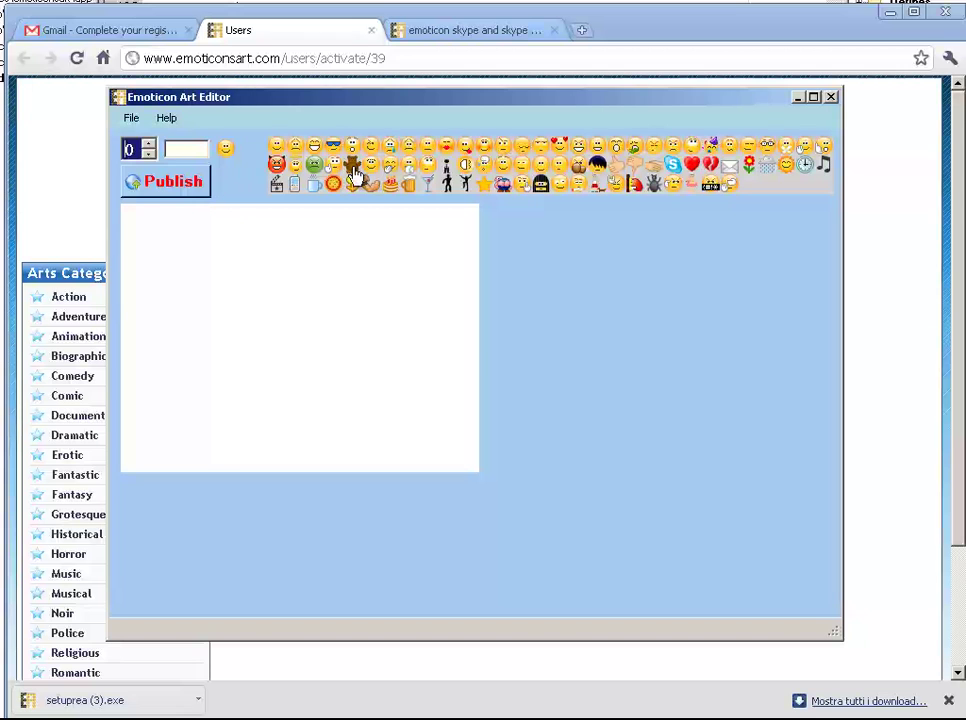
left_click(129, 120)
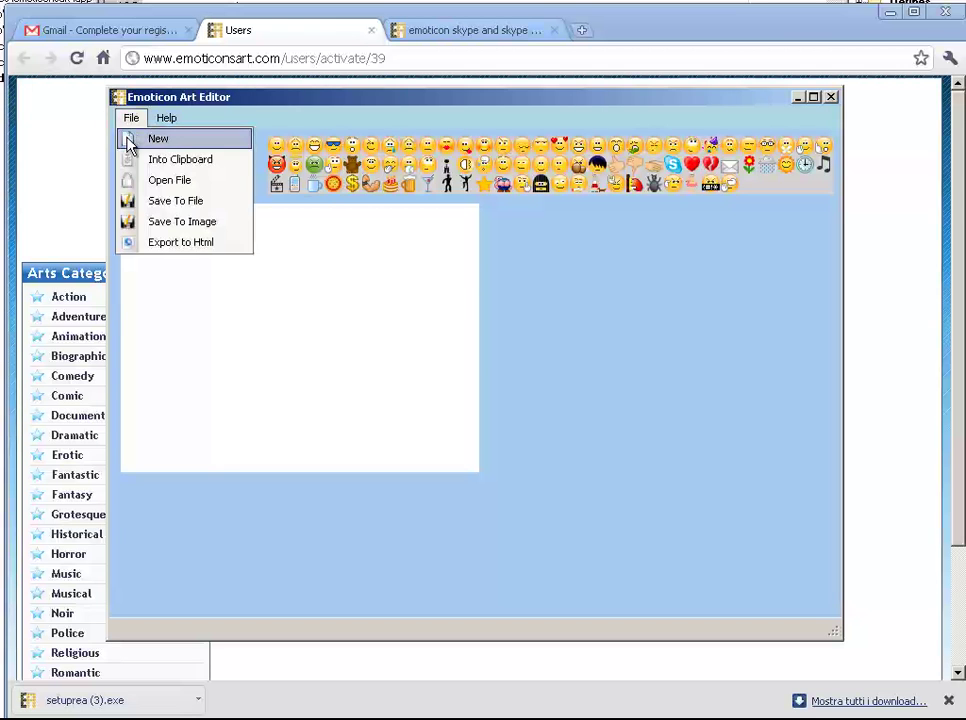
left_click(128, 142)
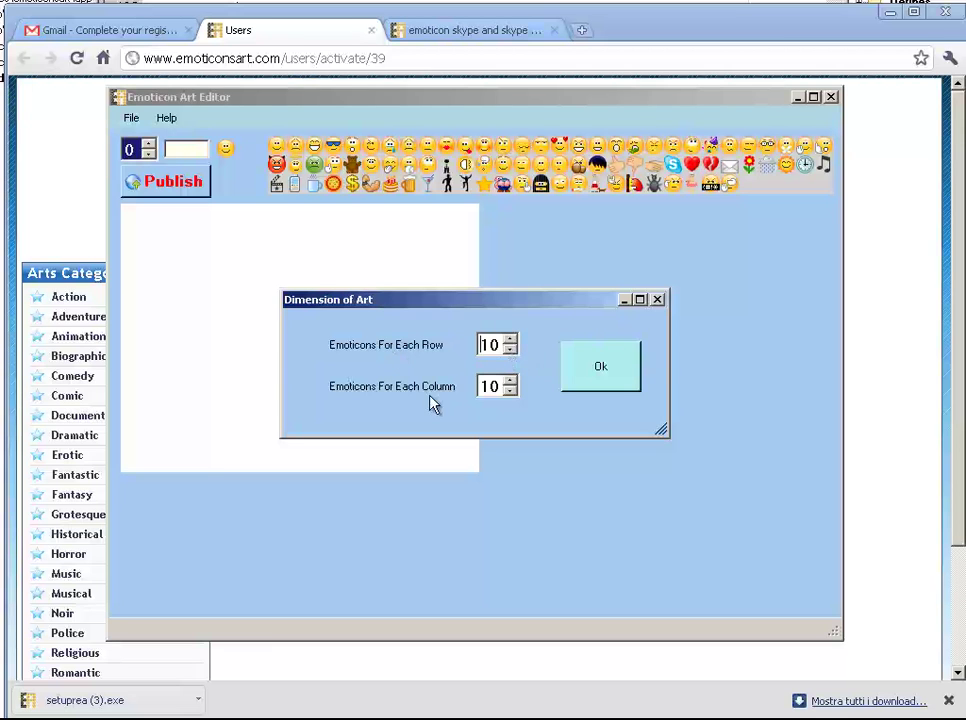
left_click(510, 391)
left_click(510, 392)
left_click(510, 393)
left_click(510, 394)
left_click(510, 395)
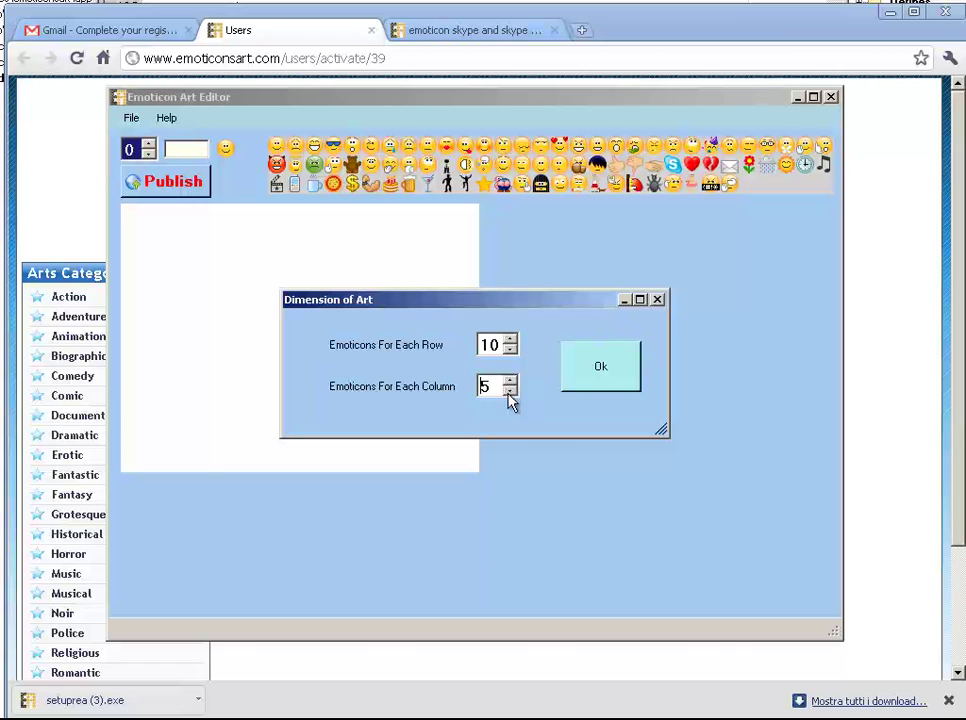
left_click(578, 382)
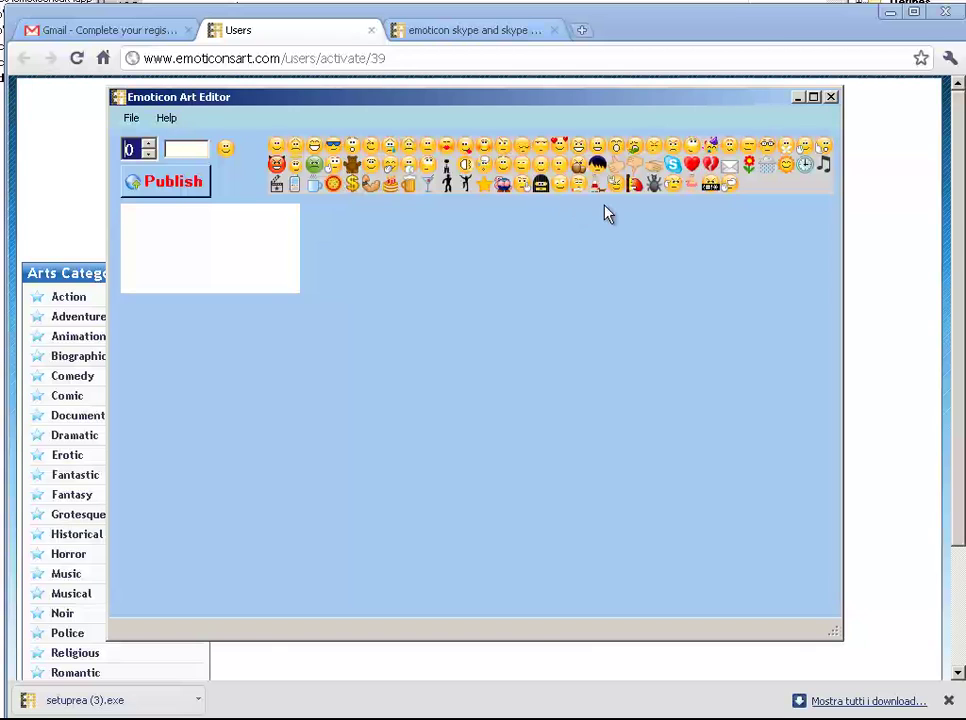
Tile the canvas with Skype emoticons, then replace them all with star emoticons.
left_click(675, 170)
double_click(223, 152)
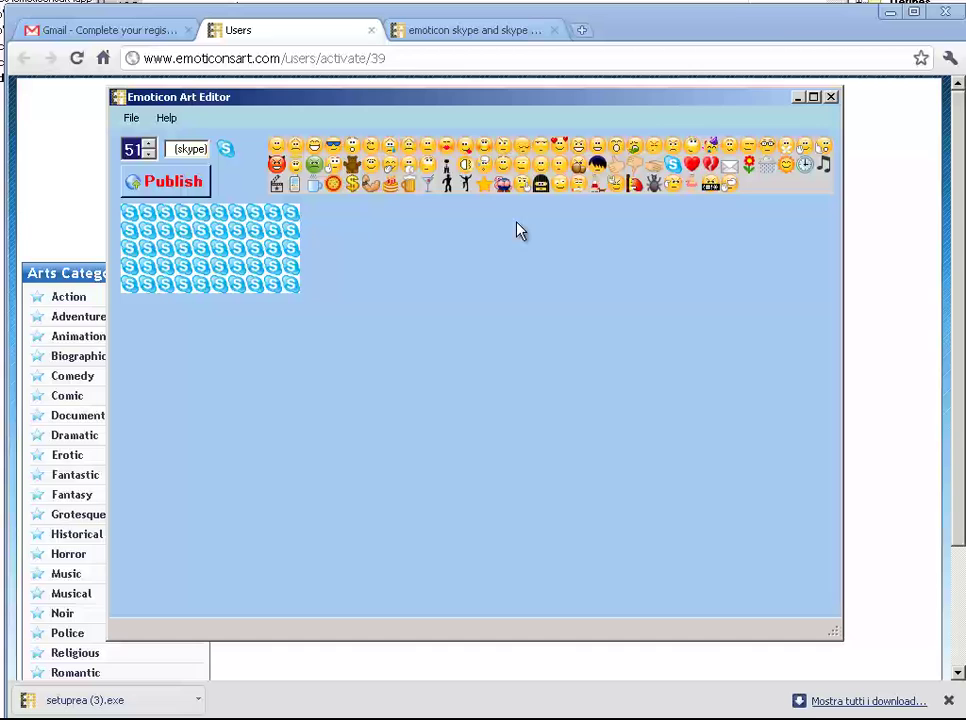
left_click(487, 192)
left_click(200, 241)
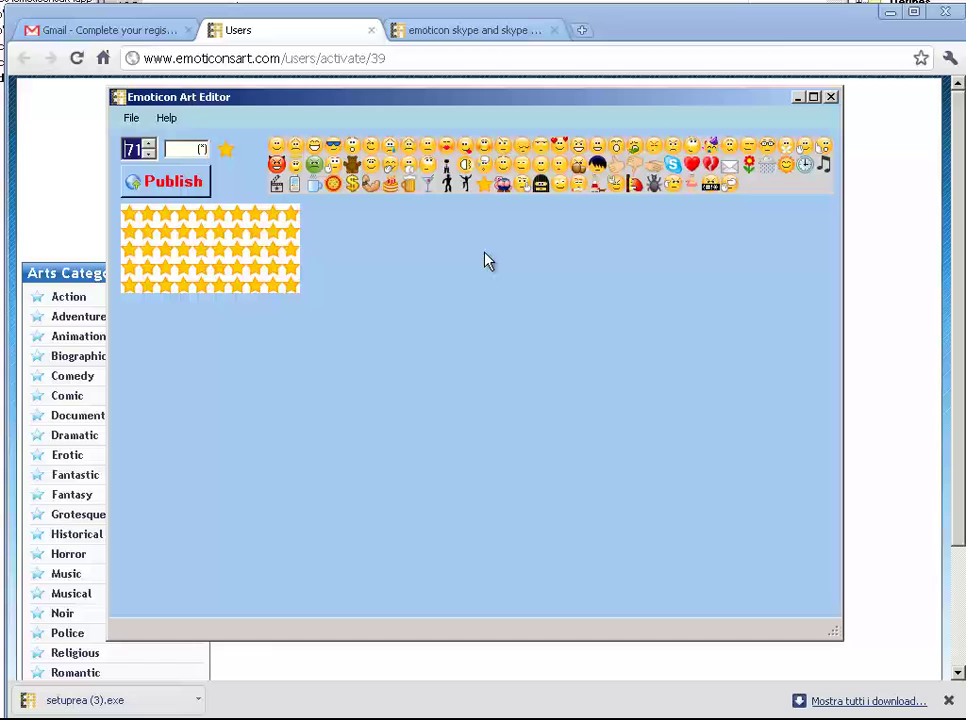
Paint columns of (hug) teddy bears over the star background to form Hi.
left_click(354, 168)
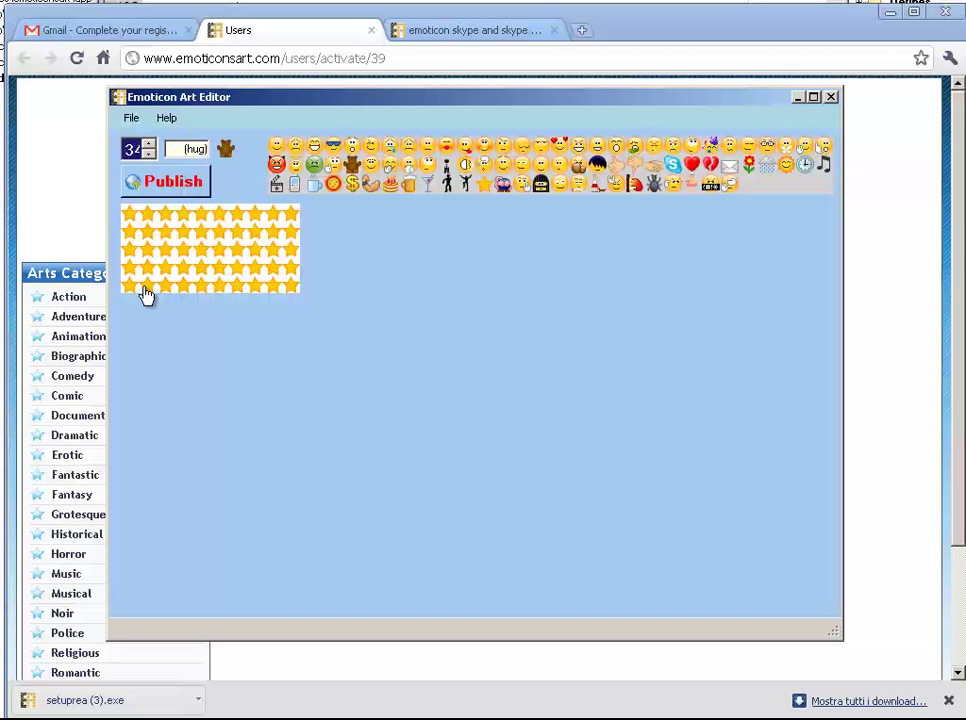
mouse_move(145, 293)
left_mouse_down()
mouse_move(147, 218)
mouse_move(150, 238)
left_mouse_up()
mouse_move(150, 224)
left_mouse_down()
mouse_move(148, 266)
mouse_move(151, 229)
mouse_move(157, 261)
mouse_move(183, 252)
mouse_move(185, 218)
mouse_move(188, 285)
mouse_move(237, 287)
mouse_move(241, 222)
mouse_move(248, 291)
left_mouse_up()
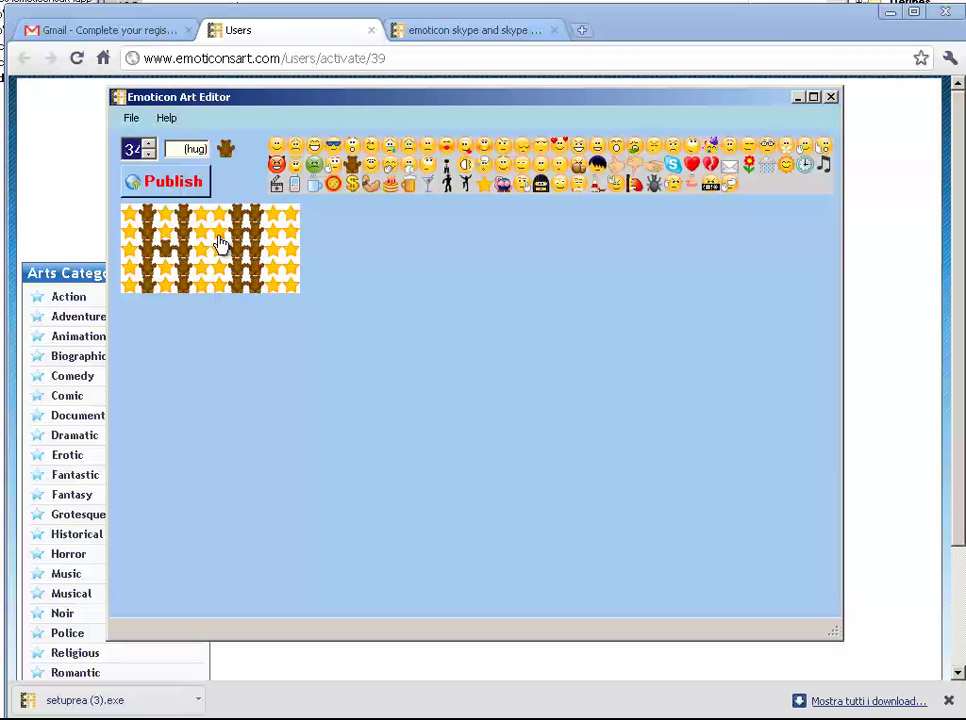
Name the art 'Hi' and set its category to Animation in the Publish form.
left_click(195, 198)
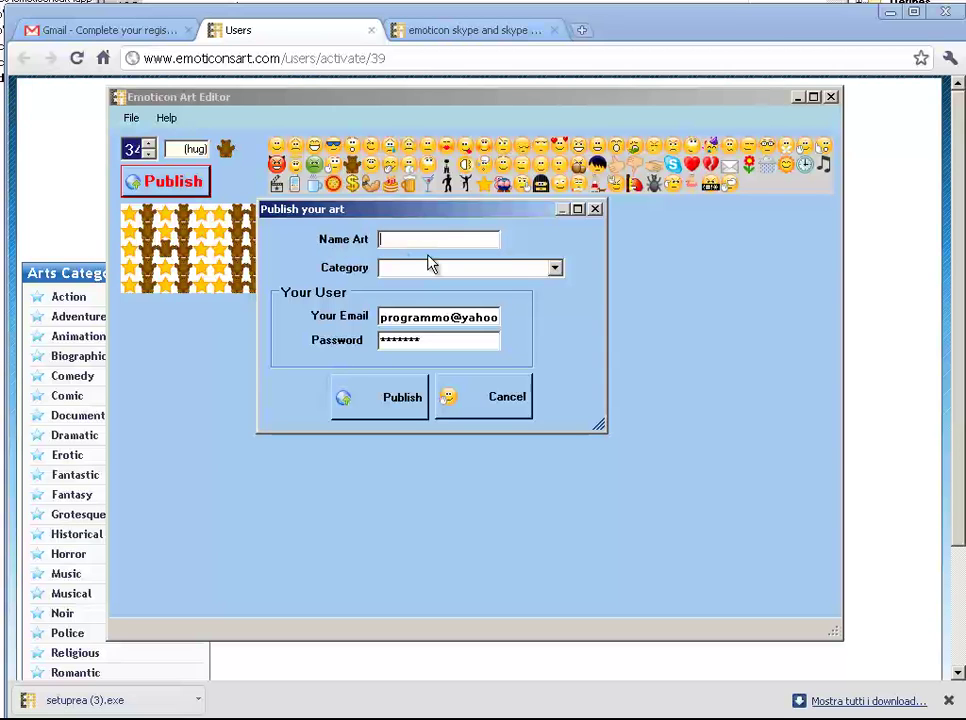
type("Hi")
key("Tab")
key("Tab")
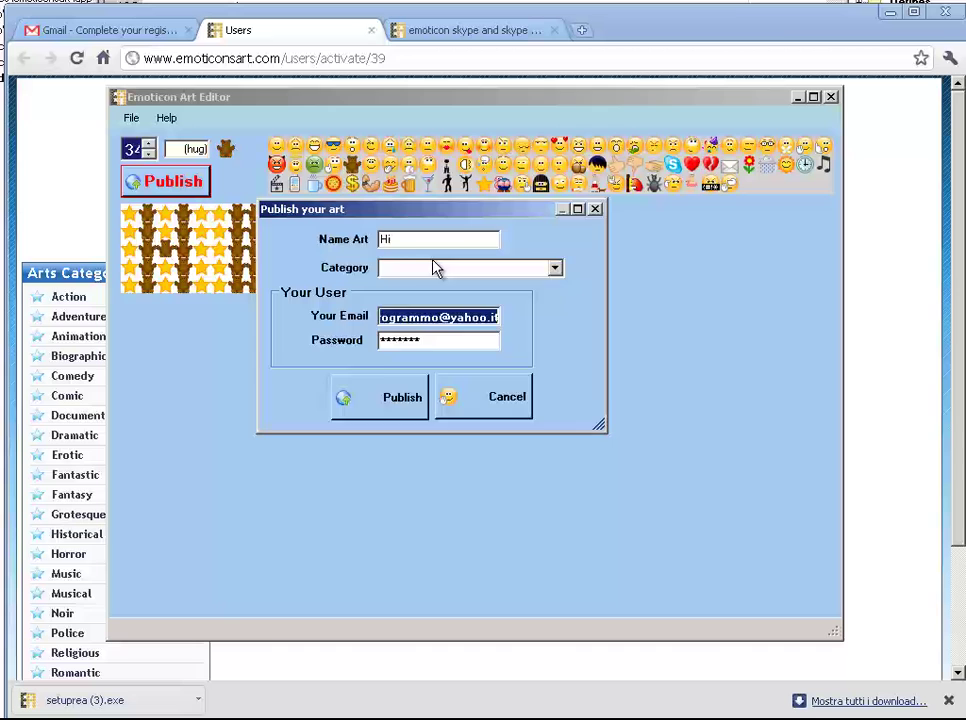
left_click(433, 268)
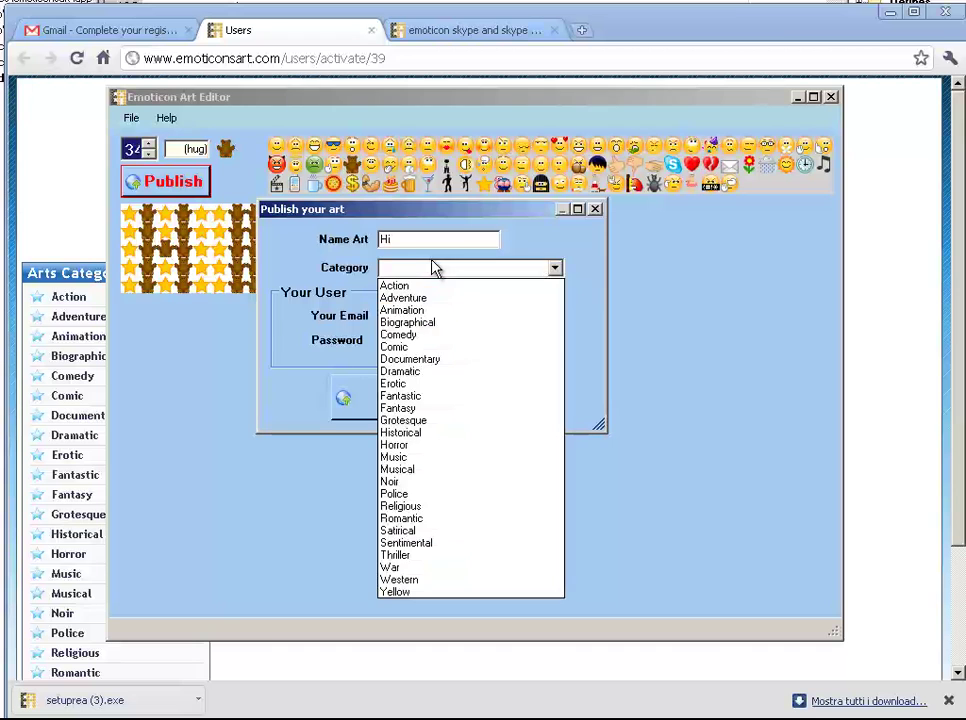
left_click(422, 312)
Enter the account e-mail and password, then publish the art.
double_click(414, 316)
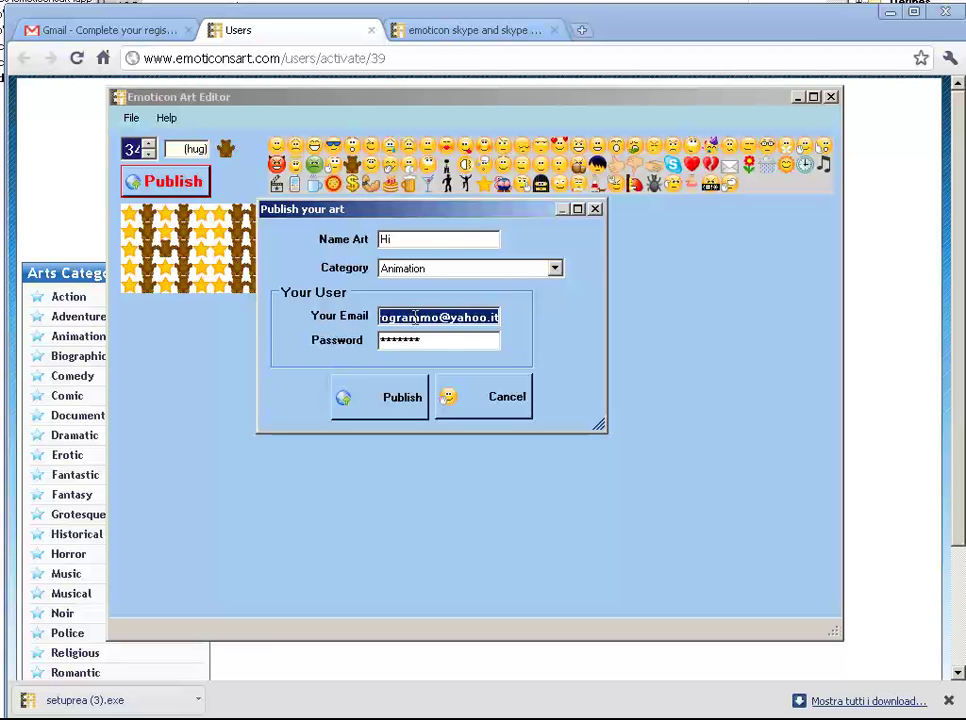
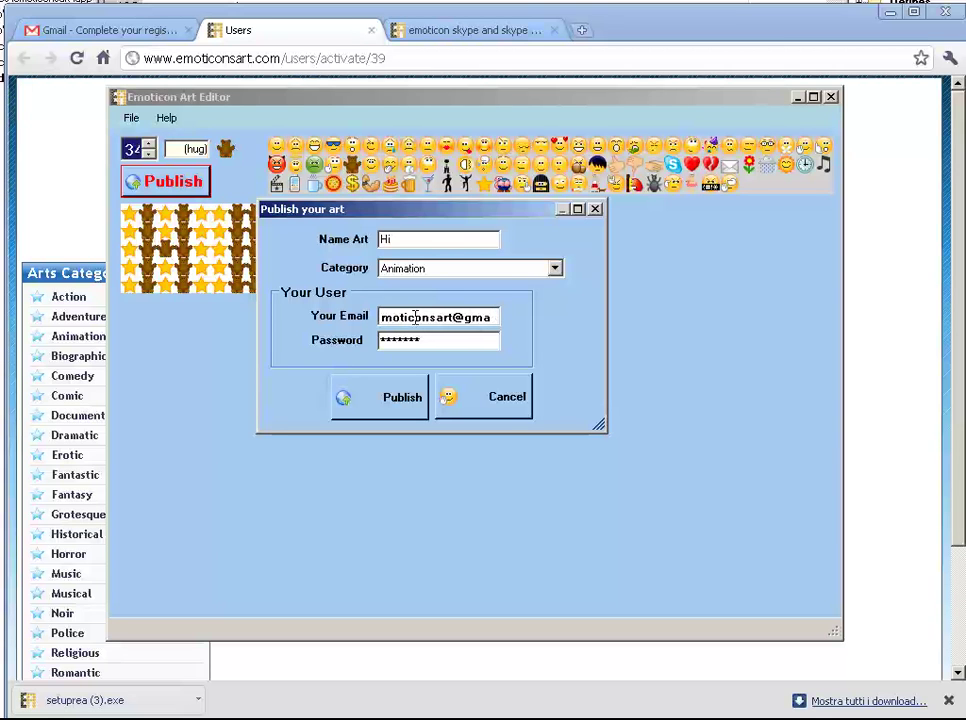
key("Tab")
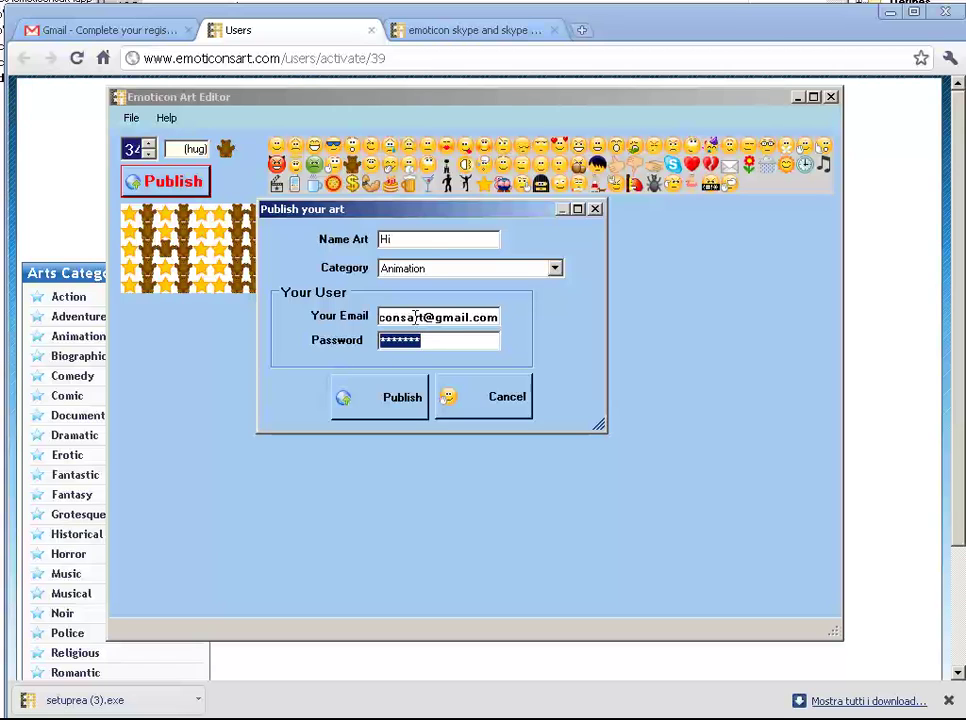
type("**")
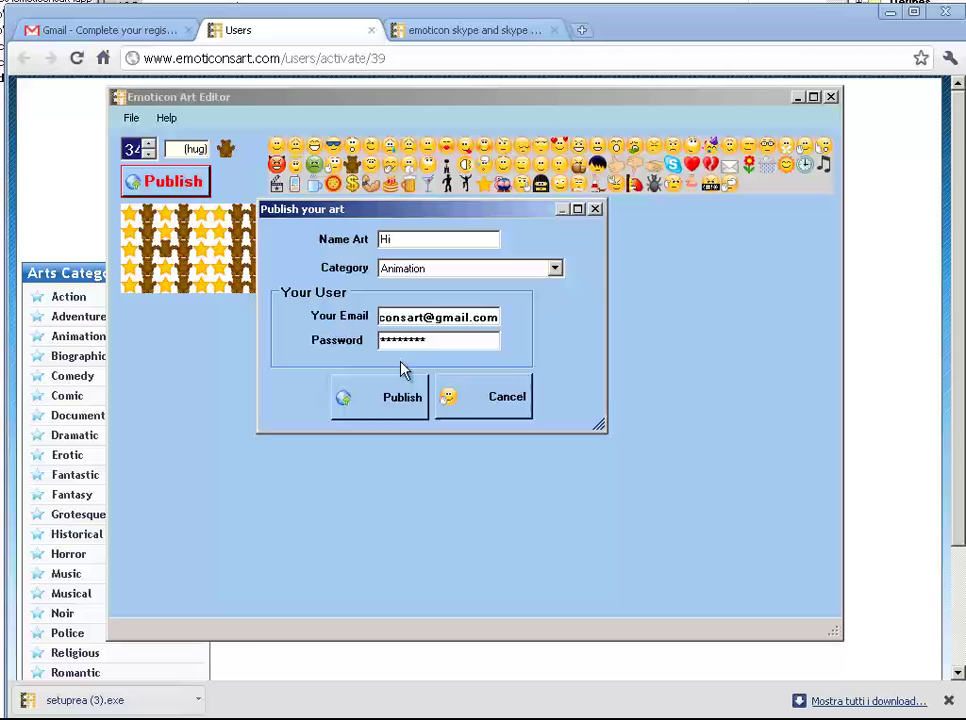
left_click(392, 405)
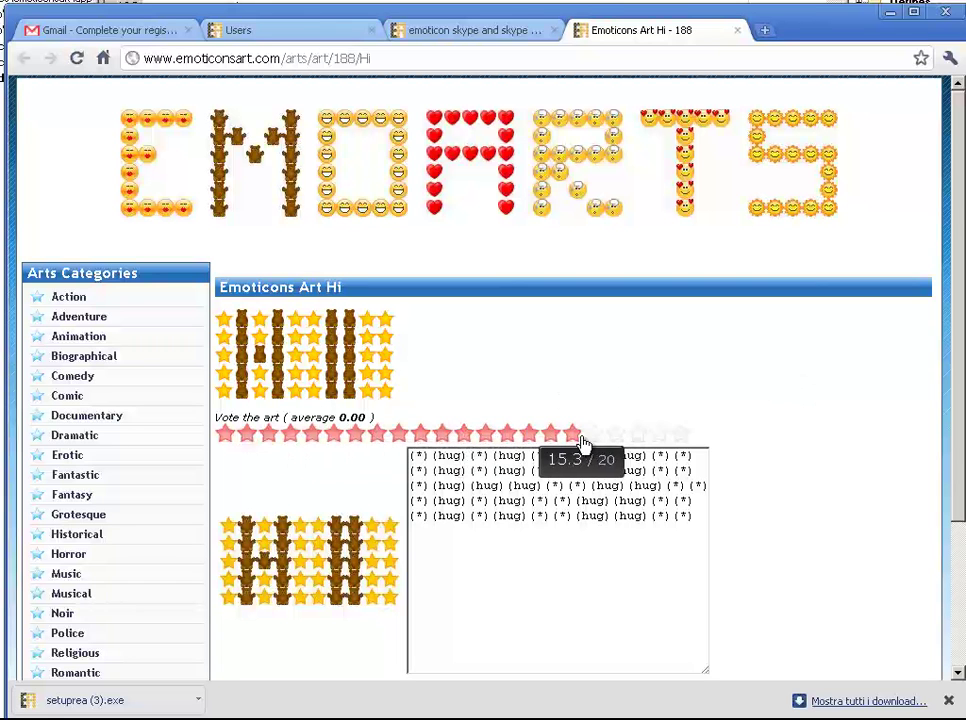
Check the Hi art's emoticon code, then reopen Hi from the author's art list.
scroll(328, 485, "down", 3)
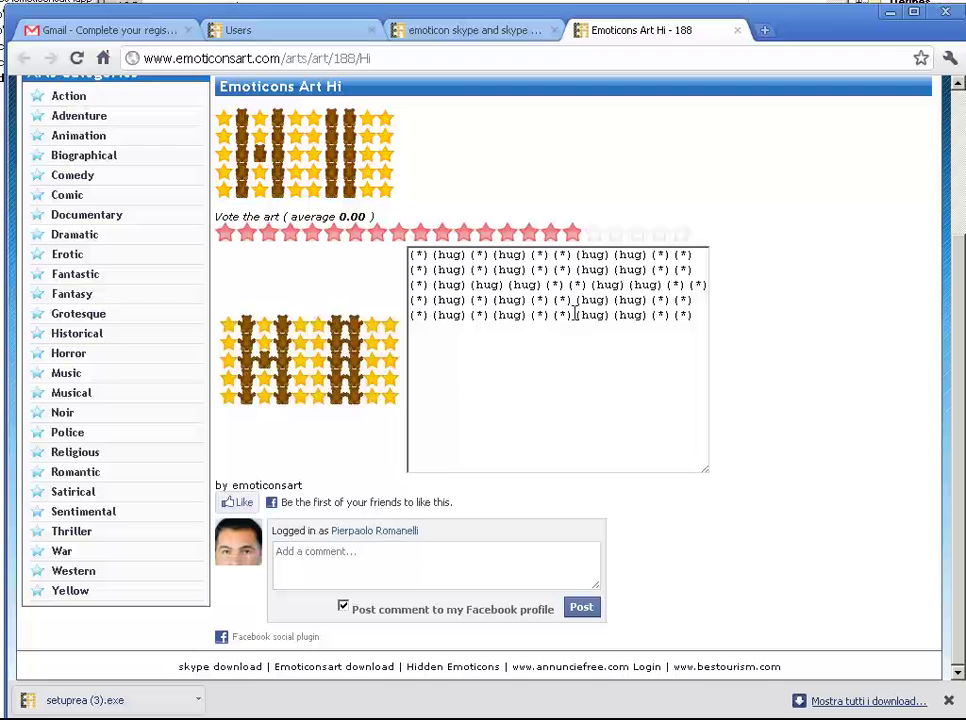
left_click_drag(697, 316, 412, 254)
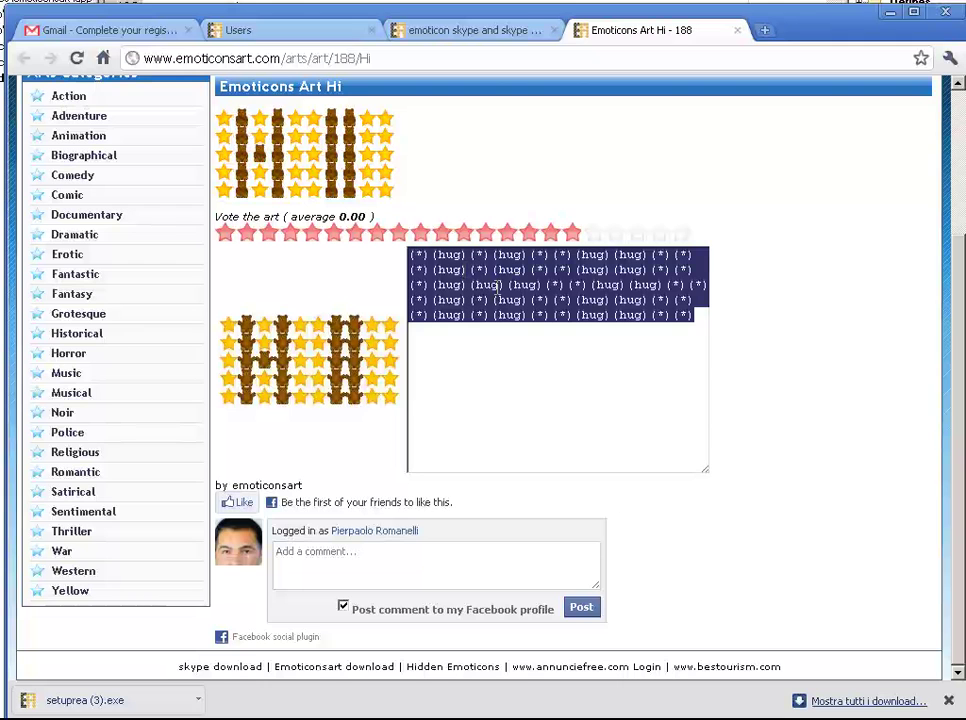
left_click(293, 488)
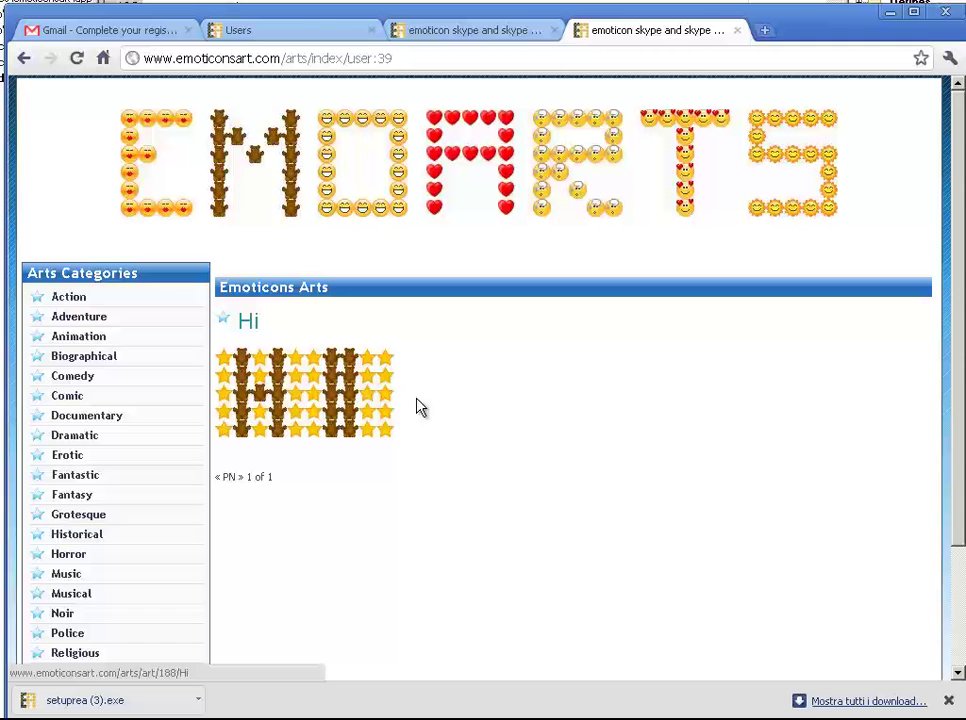
left_click(250, 324)
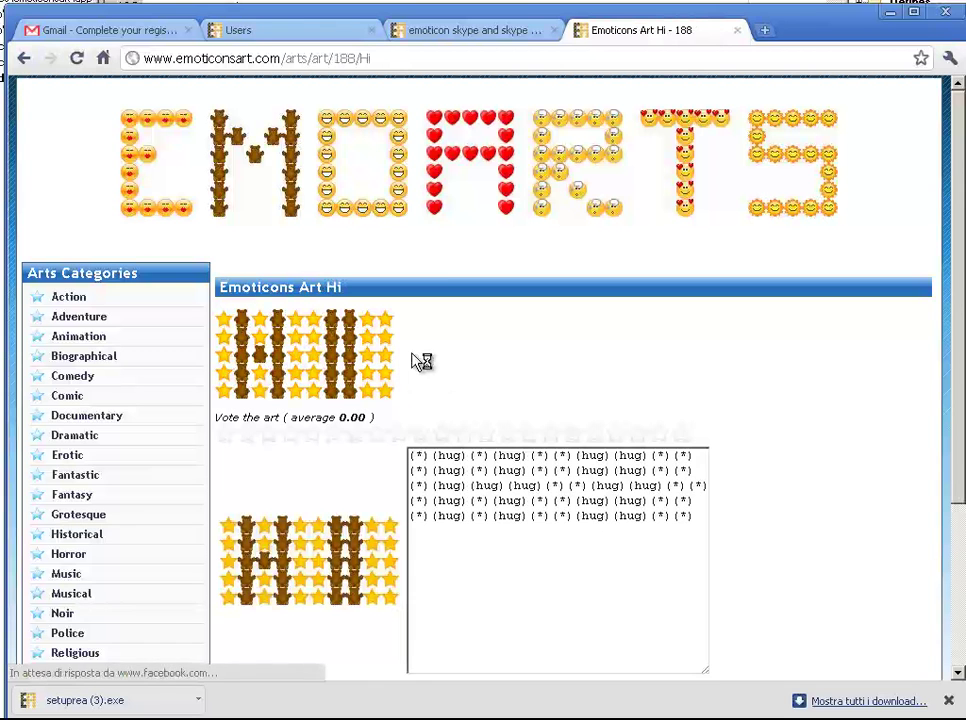
scroll(483, 362, "down", 4)
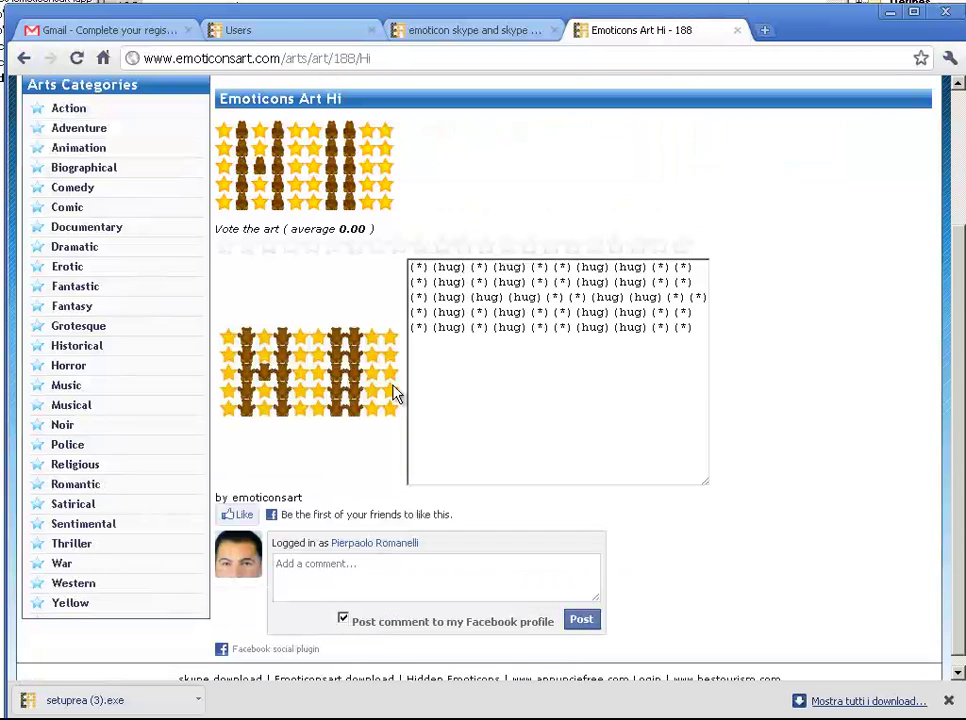